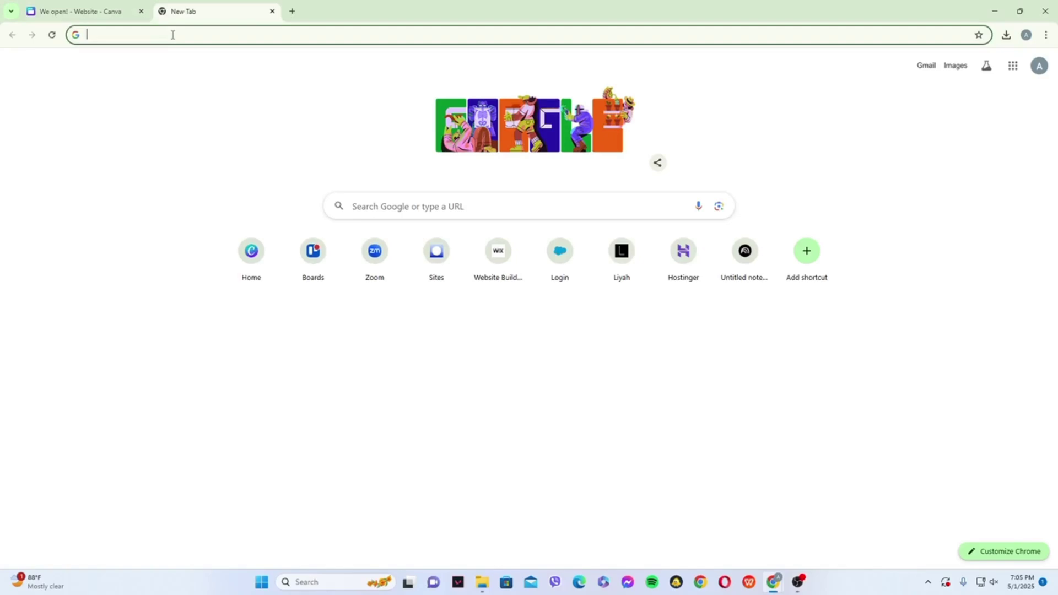
text(payhip)
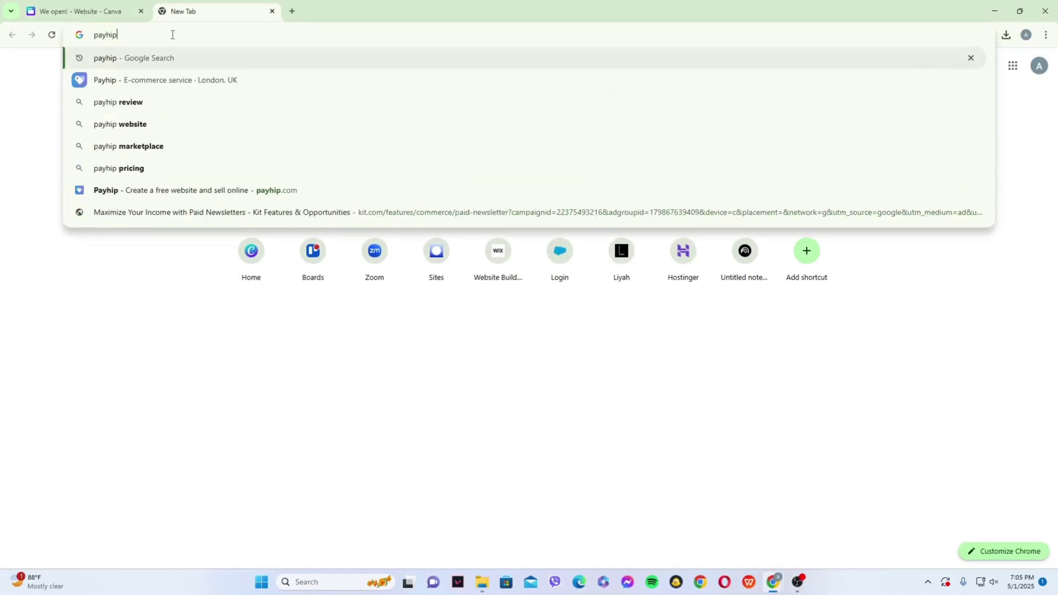
Step: Search for payhip and open the payhip.com homepage from the results
key(Return)
click(256, 169)
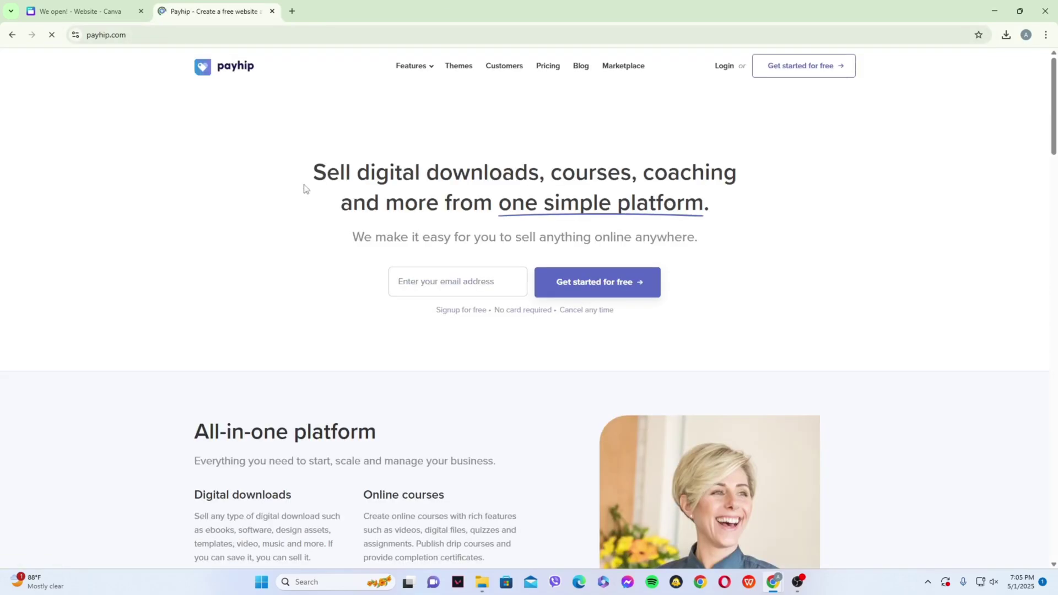
Step: Sign up for a free Payhip account with name, email, password and a username
click(616, 291)
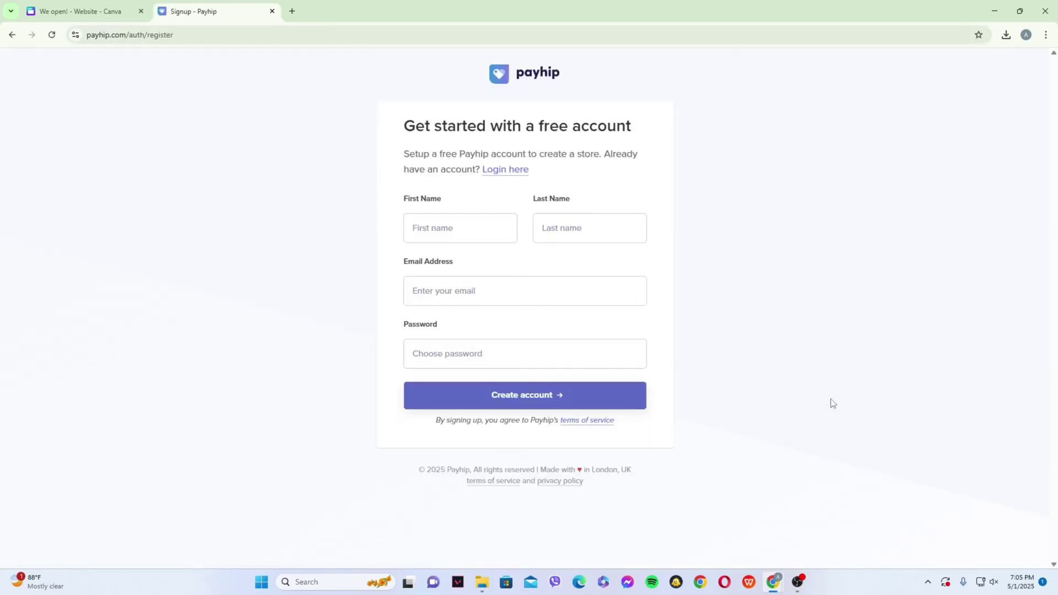
click(477, 232)
text(Liy)
text(Clothingly)
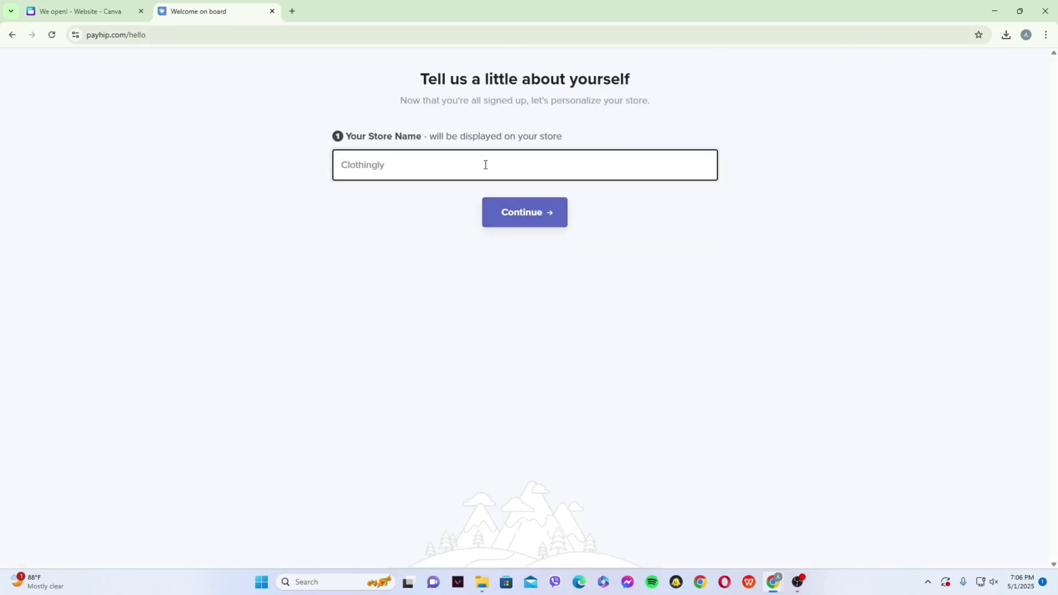
click(546, 214)
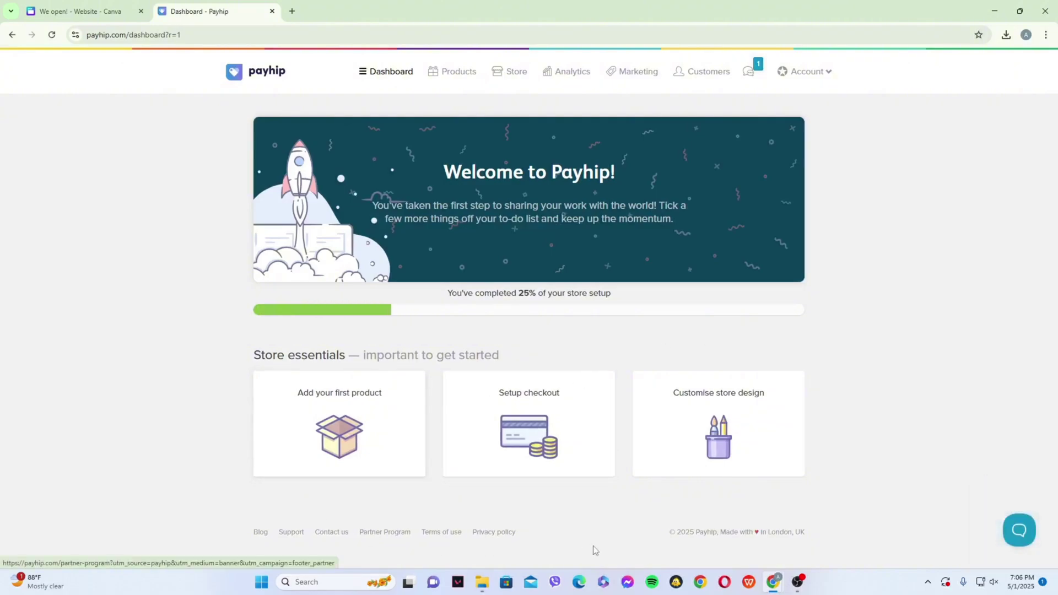
Step: Add a physical product named Sweater, priced at 40, with a cover image
click(363, 443)
click(574, 238)
click(661, 315)
text(Sweater)
click(645, 281)
double_click(638, 290)
text(40)
drag(1057, 231, 1056, 290)
mouse_move(1050, 187)
mouse_down()
mouse_move(1048, 361)
mouse_move(1047, 318)
mouse_up()
scroll(474, 432, down, 4)
click(524, 481)
Step: Copy the Sweater product's link
click(526, 231)
click(404, 11)
drag(489, 322, 383, 322)
right_click(469, 317)
click(497, 105)
Step: Search Canva Elements for 'add to cart' graphics
key(ctrl+Tab)
click(21, 181)
click(19, 142)
triple_click(233, 47)
text(add to)
click(265, 157)
click(478, 246)
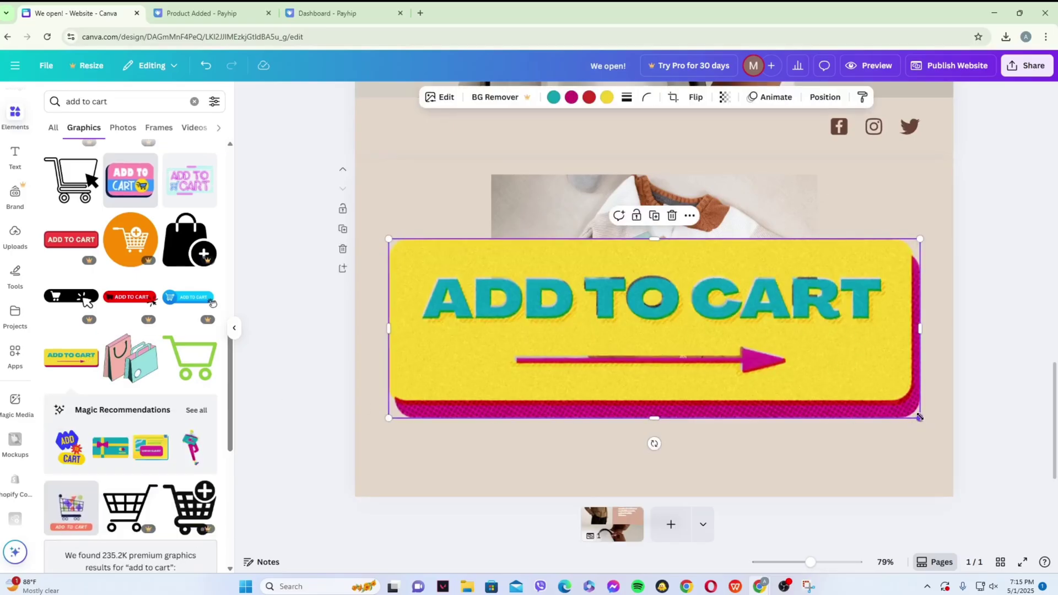
Step: Shrink the Add to Cart graphic to button size and recolour it off-white
mouse_move(919, 418)
mouse_down()
mouse_move(513, 280)
mouse_move(681, 438)
mouse_up()
click(607, 97)
click(211, 182)
click(791, 450)
click(663, 432)
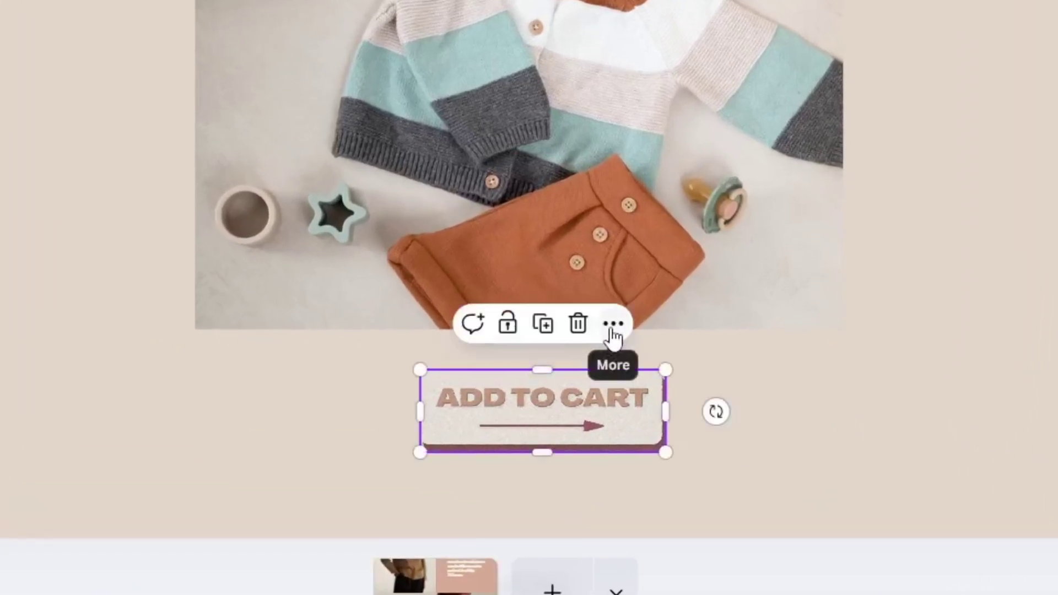
Step: Paste the Payhip product link as the Add to Cart graphic's link
click(611, 328)
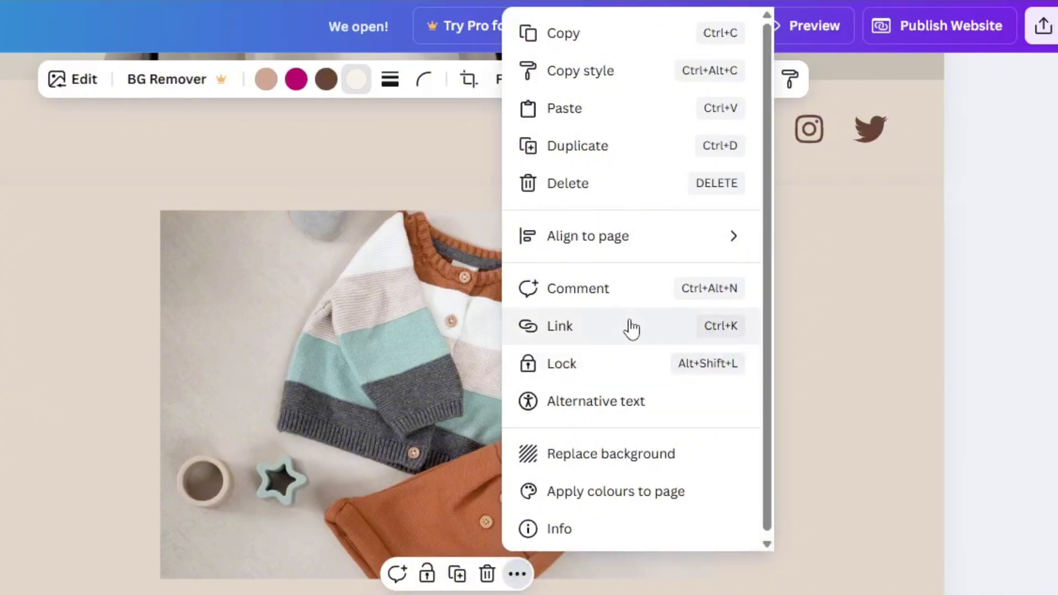
click(632, 326)
right_click(580, 222)
click(621, 397)
Step: Apply the link, then test the ADD TO CART button in the website preview
click(750, 332)
click(868, 64)
drag(898, 207, 898, 504)
click(536, 455)
Step: Close the Canva website preview and deselect everything on the page
click(94, 11)
click(991, 129)
click(1012, 411)
scroll(914, 210, up, 1)
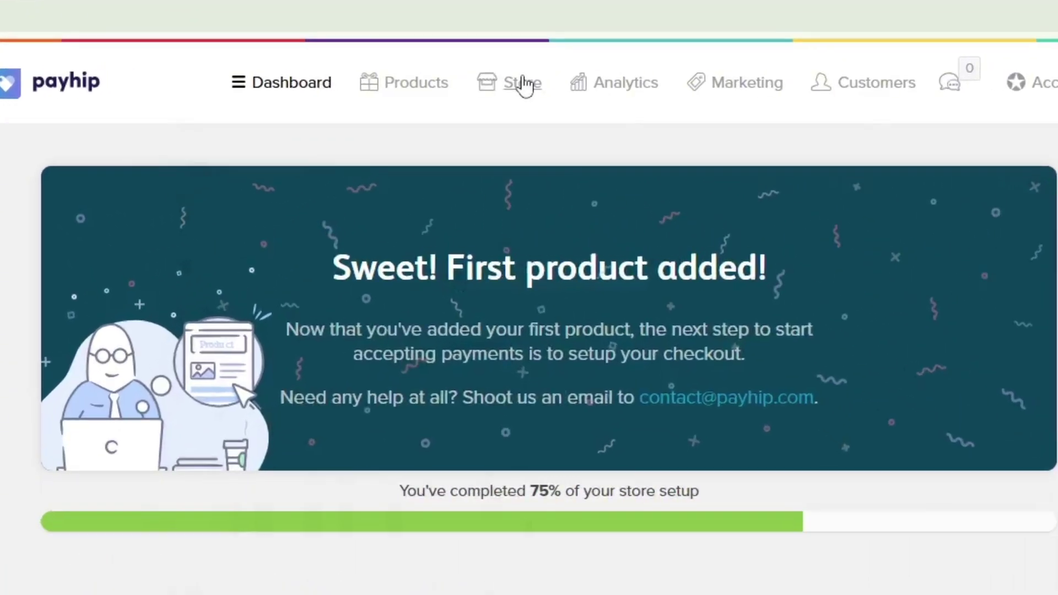
Step: Copy the store link from Payhip's Store > Domains page
click(510, 71)
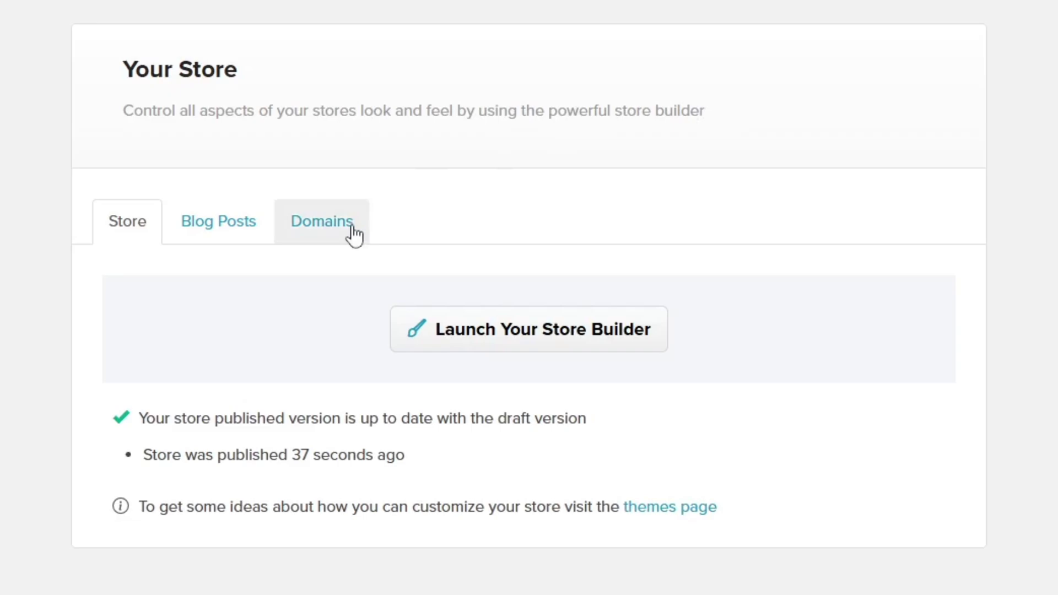
click(353, 235)
right_click(796, 206)
click(824, 438)
click(848, 269)
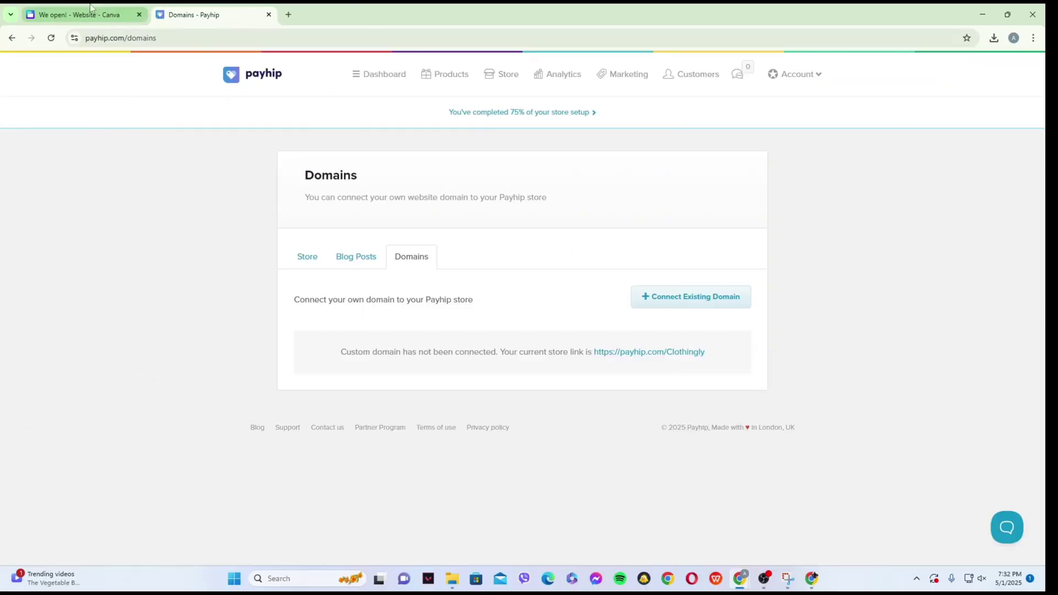
Step: Add the pink bag graphic from a 'cart' search and shrink it beside SUBSCRIBE
click(93, 15)
scroll(939, 145, up, 5)
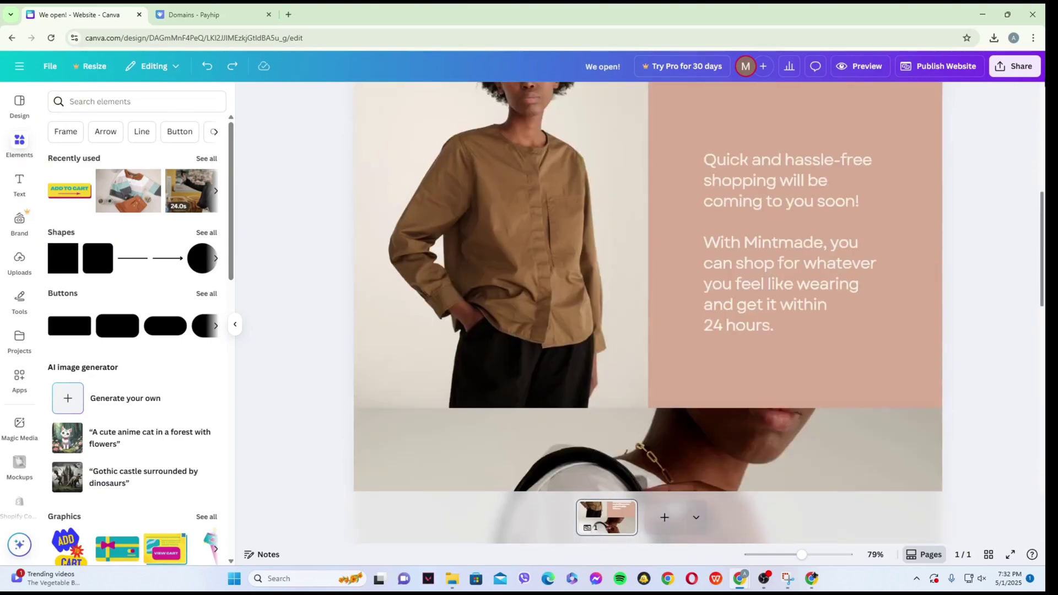
scroll(939, 146, up, 5)
scroll(938, 145, up, 1)
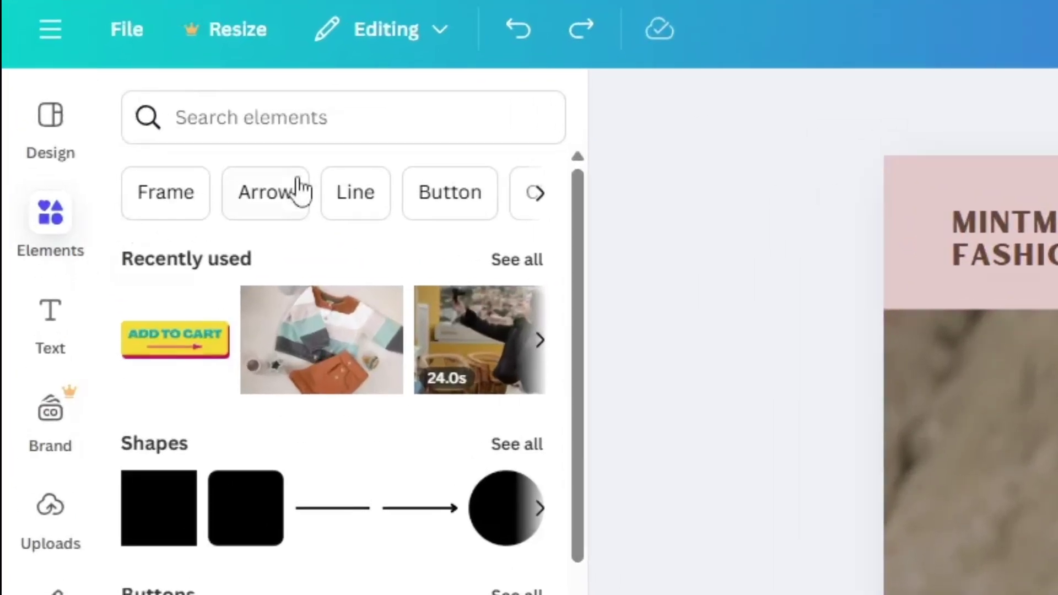
click(129, 102)
text(cart)
key(Return)
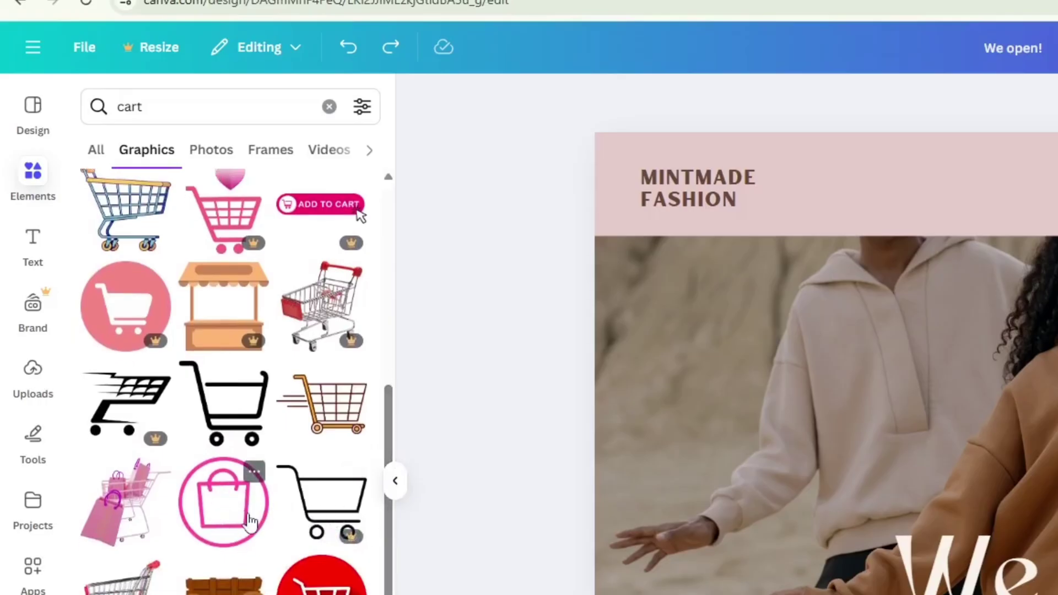
click(241, 538)
drag(656, 272, 800, 147)
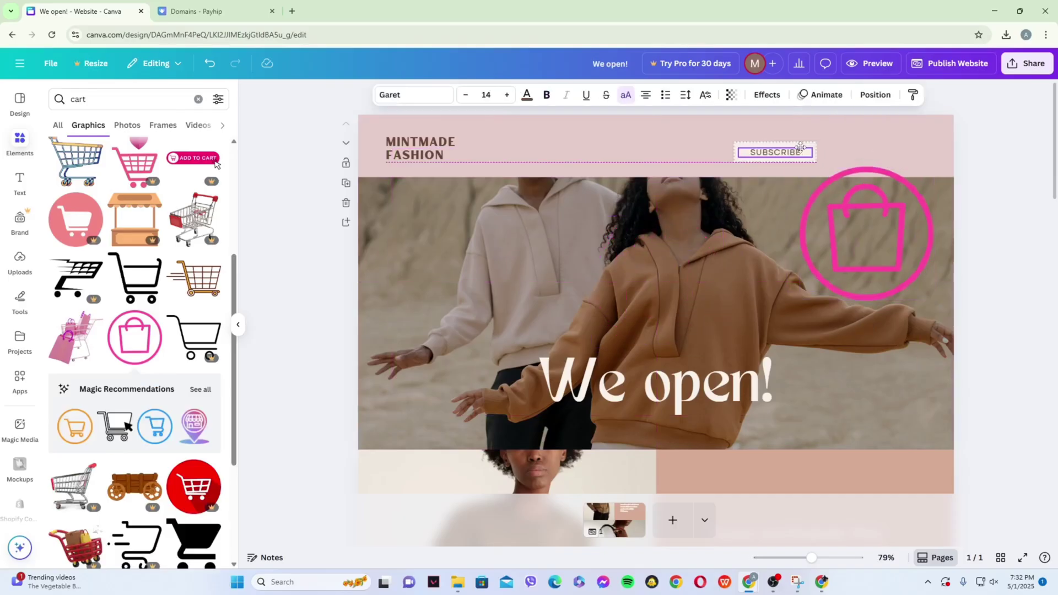
click(865, 233)
drag(933, 300, 913, 157)
click(956, 185)
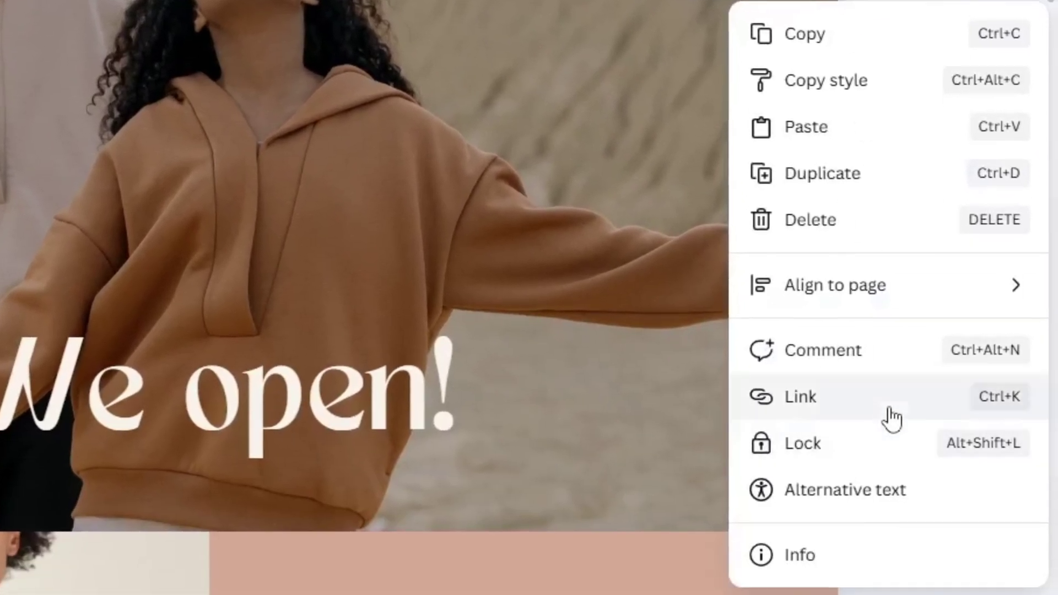
click(887, 406)
right_click(826, 220)
click(636, 444)
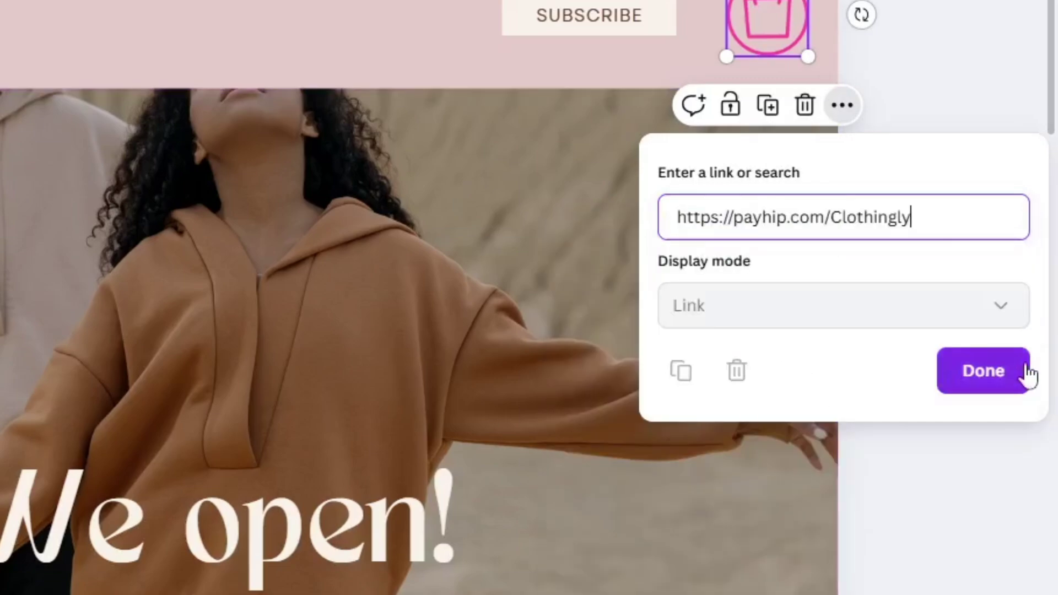